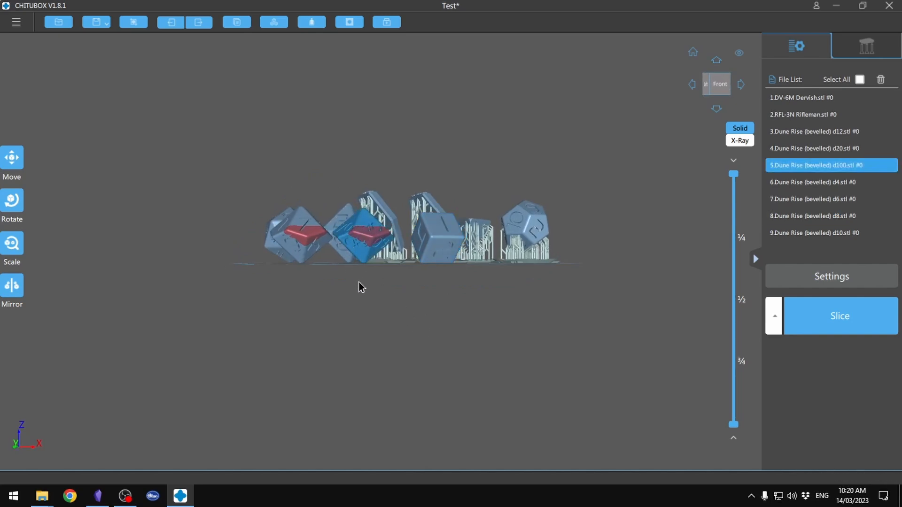
Step: Select the d10 and d100 dice together and configure light automatic supports with a 52° angle
left_click(305, 228, "ctrl")
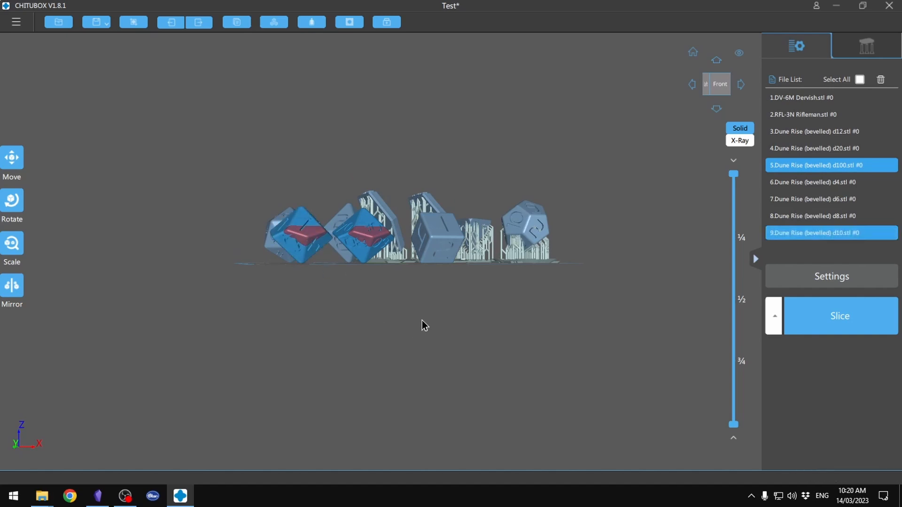
left_click_drag(424, 326, 437, 256)
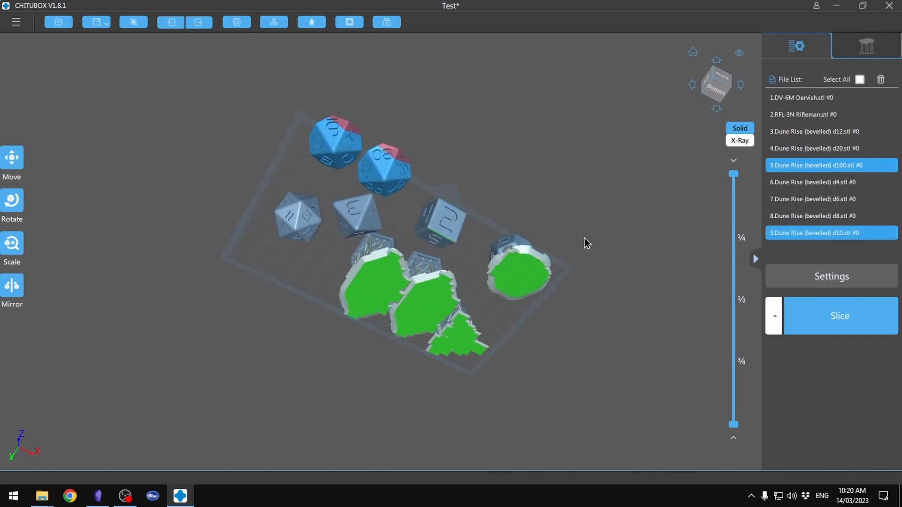
left_click(852, 110)
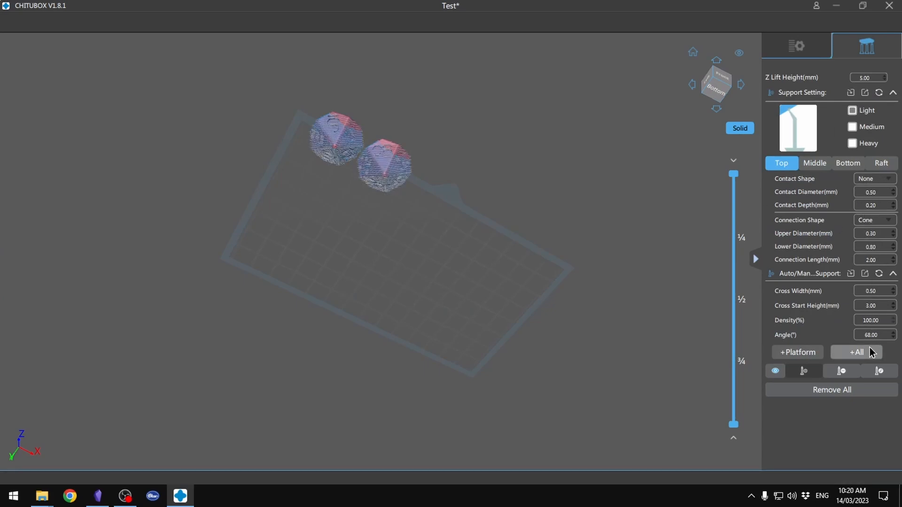
mouse_move(875, 335)
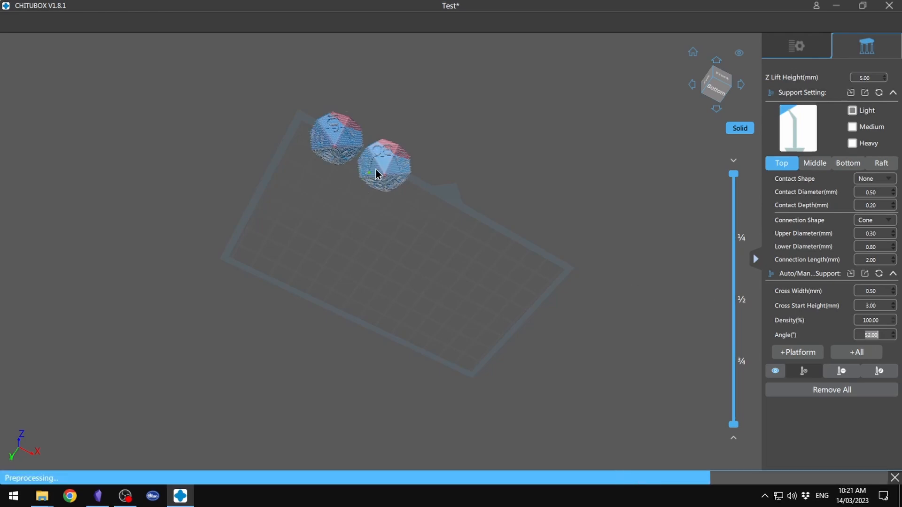
scroll(370, 171, "up", 8)
right_click_drag(426, 209, 427, 190)
right_click_drag(384, 244, 387, 249)
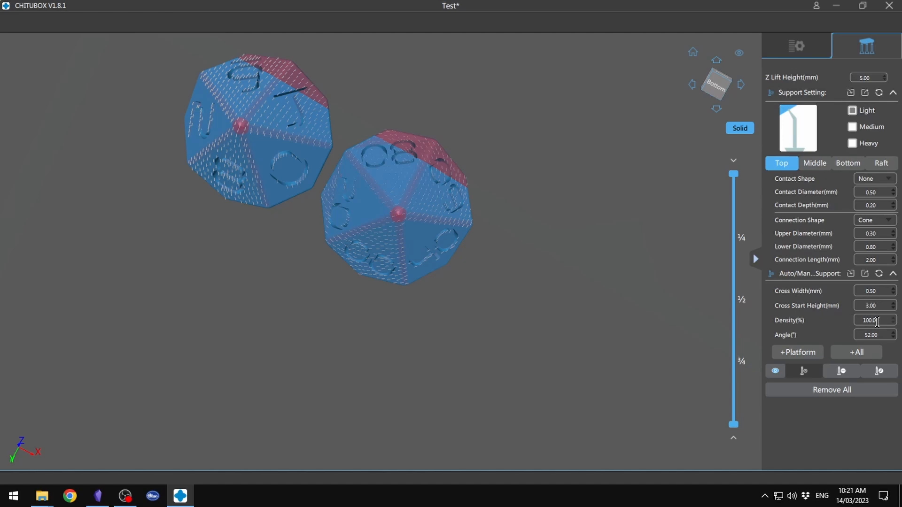
Step: Try an automatic support density of 45% on the d10 and d100, raising it gradually to compare the contact points
left_click_drag(884, 321, 841, 322)
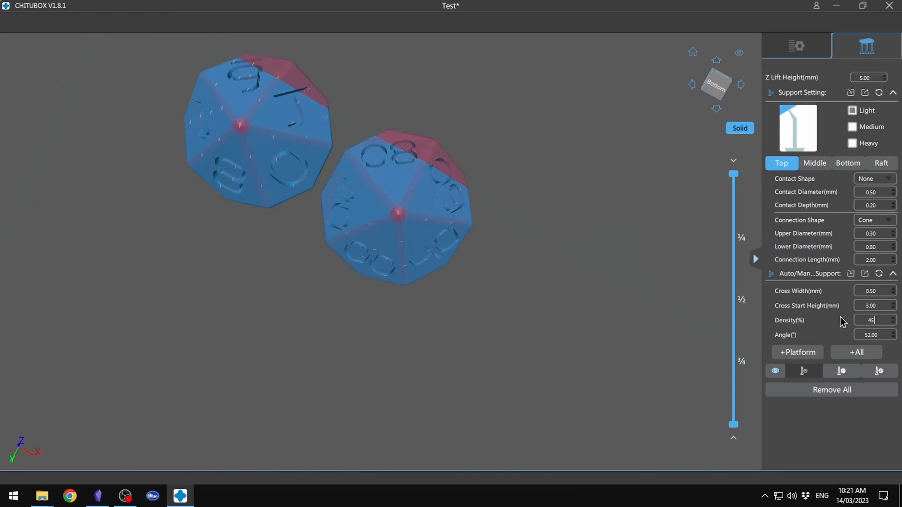
left_click(895, 318)
left_click(895, 318)
left_click(894, 318)
left_click(895, 318)
left_click(895, 318)
left_click(894, 318)
left_click(894, 318)
left_click(894, 318)
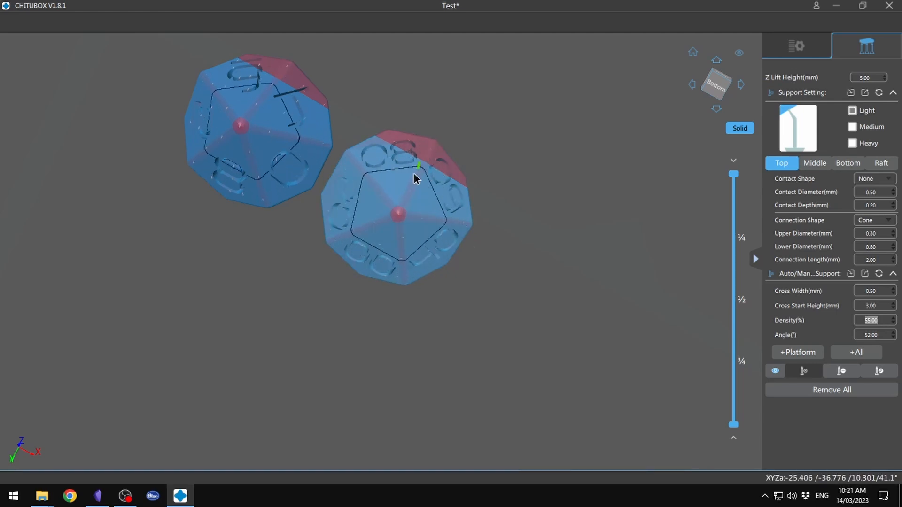
left_click(894, 318)
left_click(894, 318)
left_click(894, 318)
left_click(894, 318)
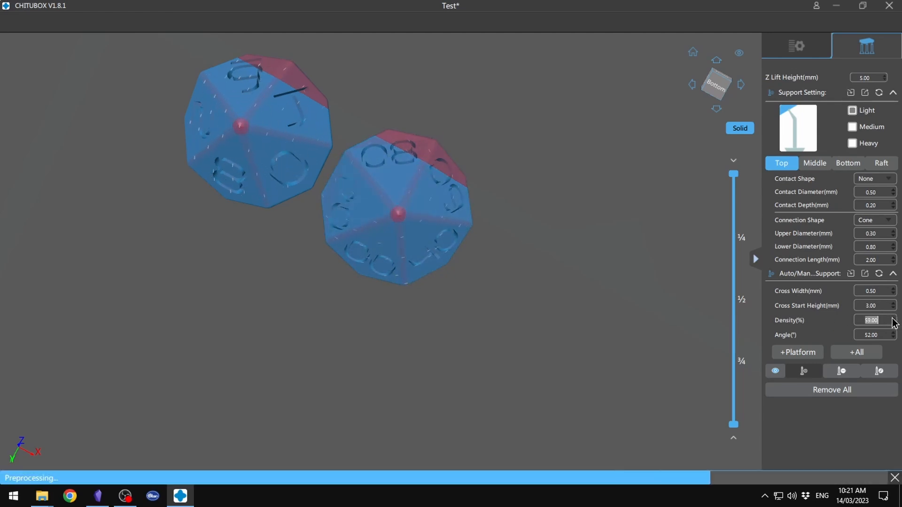
left_click(894, 318)
left_click(894, 318)
left_click(895, 318)
left_click(894, 318)
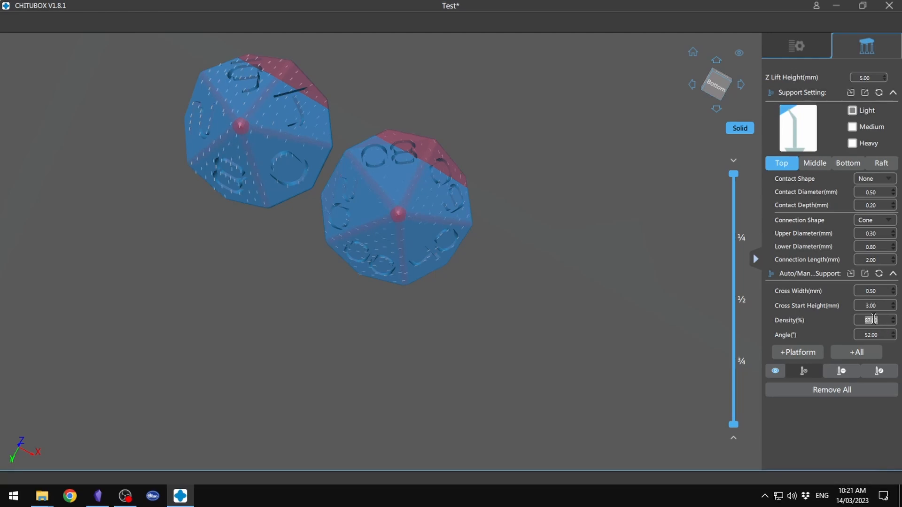
Step: Set the support density to 80% and generate light supports on all overhangs of the d10 and d100
type("80")
key("Return")
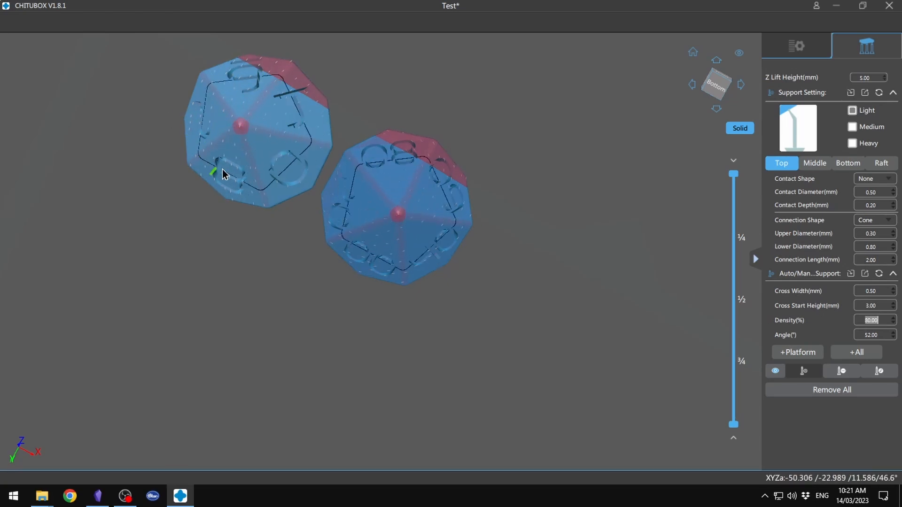
scroll(276, 134, "up", 4)
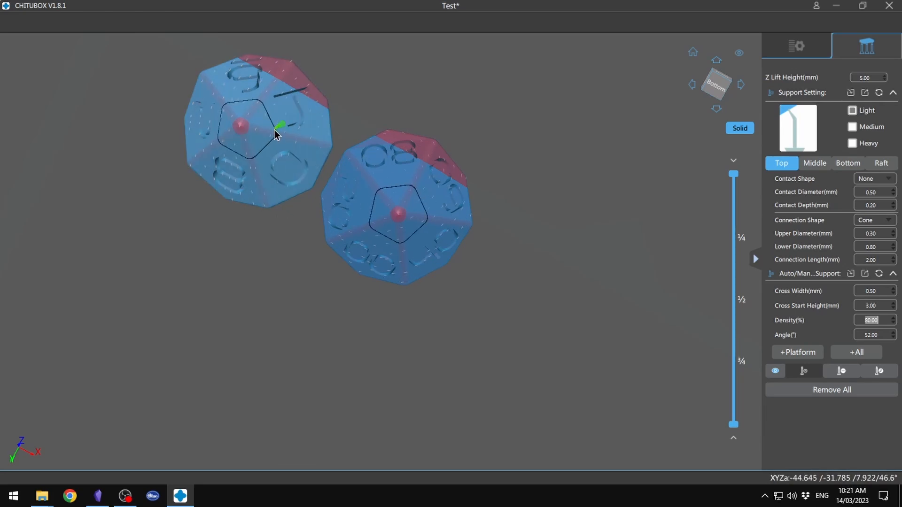
scroll(518, 250, "down", 1)
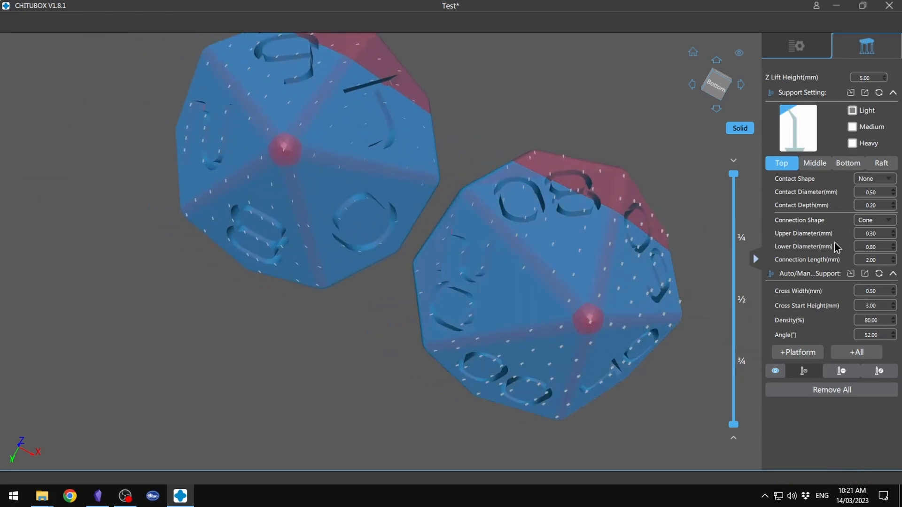
left_click(858, 353)
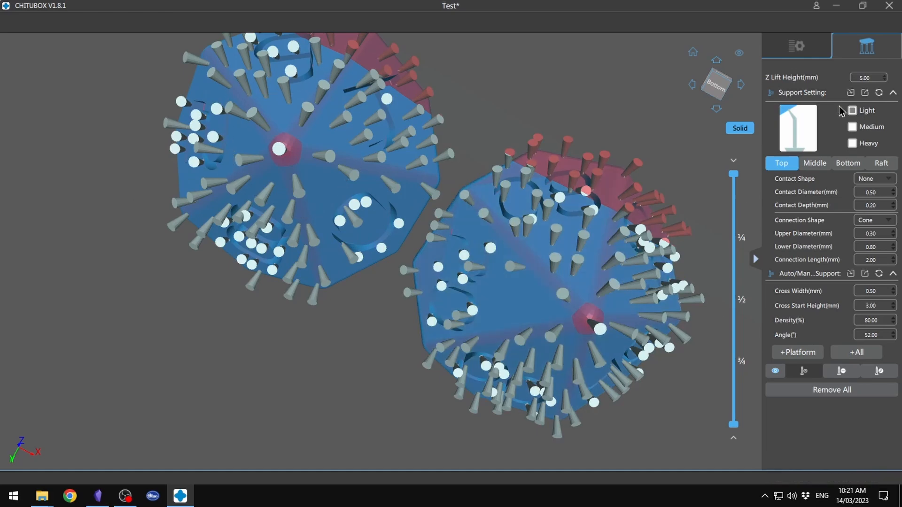
Step: Add one heavy support at the lowest tip of each of the two ten-sided dice
left_click(852, 143)
left_click(285, 150)
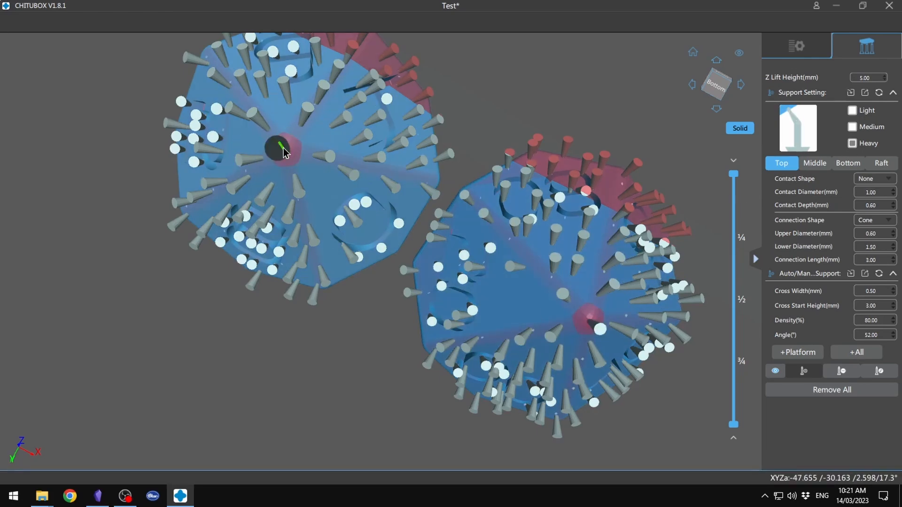
left_click(593, 322)
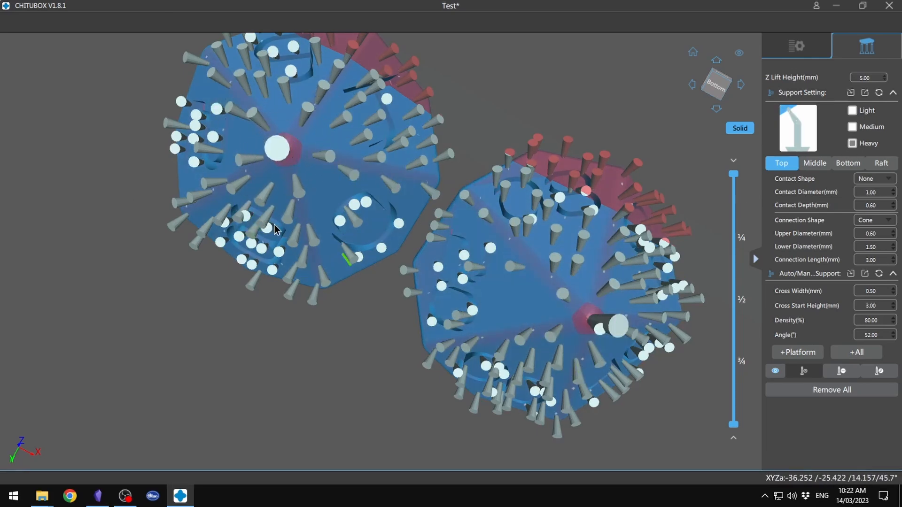
Step: Add five heavy supports around the lowest tip of the d10, one along each lower edge
left_click(221, 191)
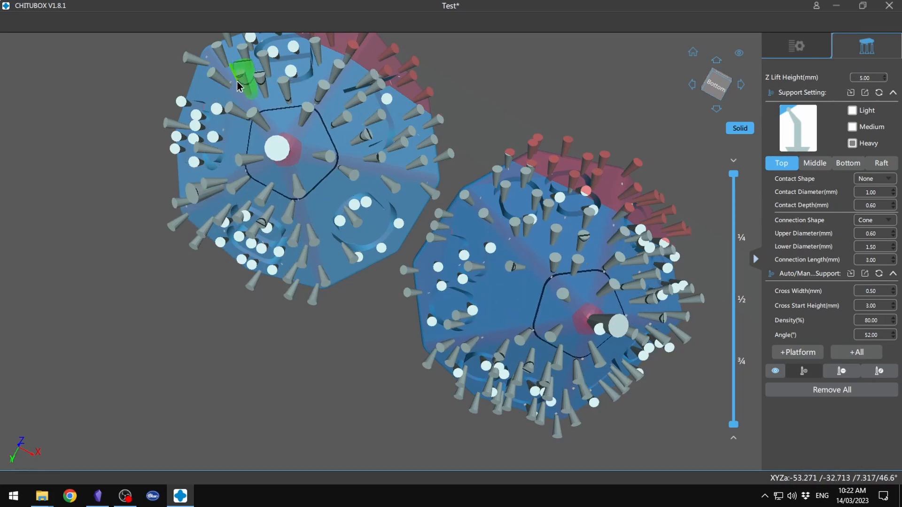
left_click(219, 70)
left_click(332, 76)
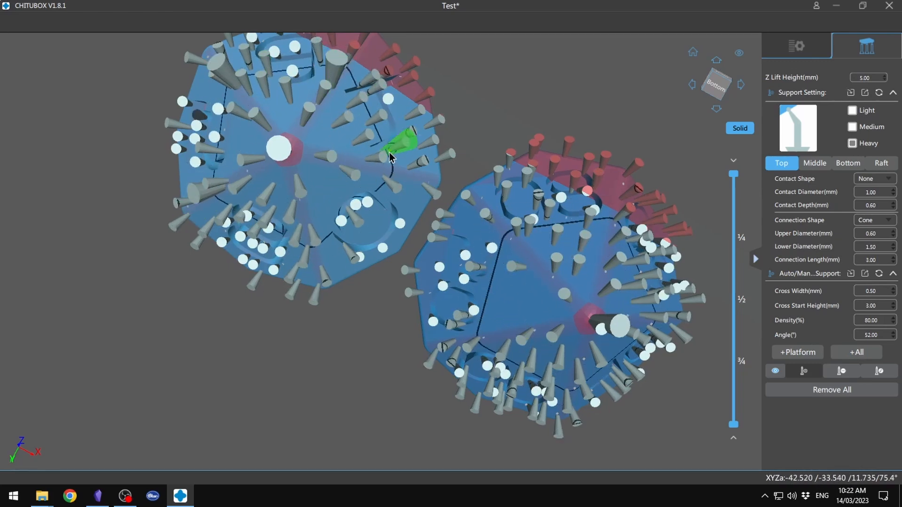
left_click(389, 172)
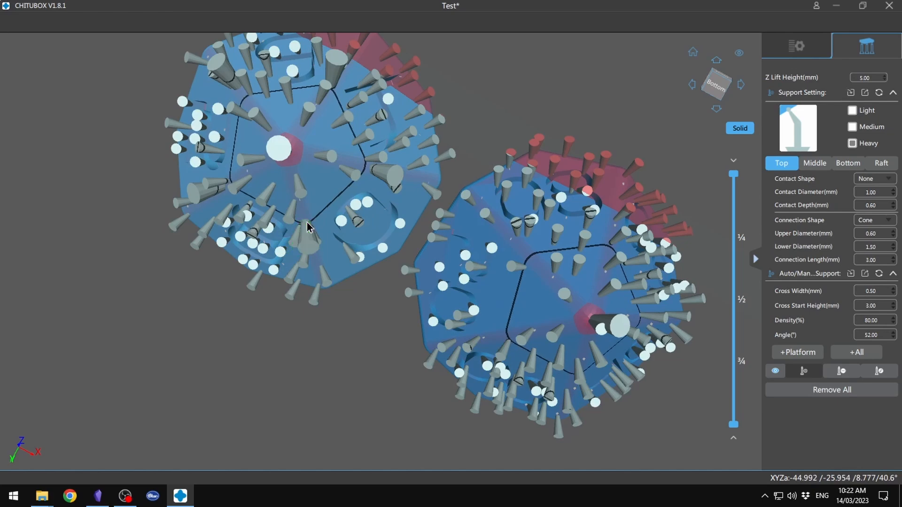
left_click(303, 243)
Step: Add five heavy supports around the lowest tip of the d100, one along each lower edge
left_click(518, 241)
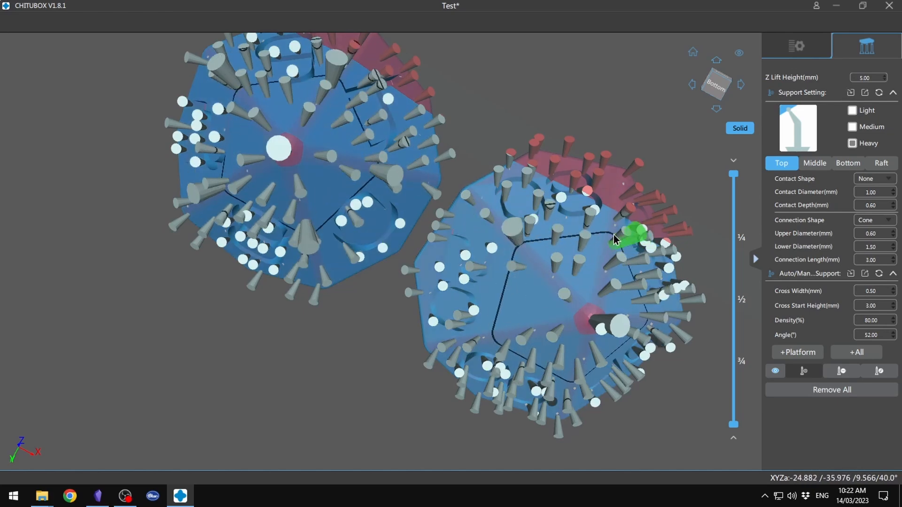
left_click(615, 238)
middle_click_drag(697, 287, 285, 118)
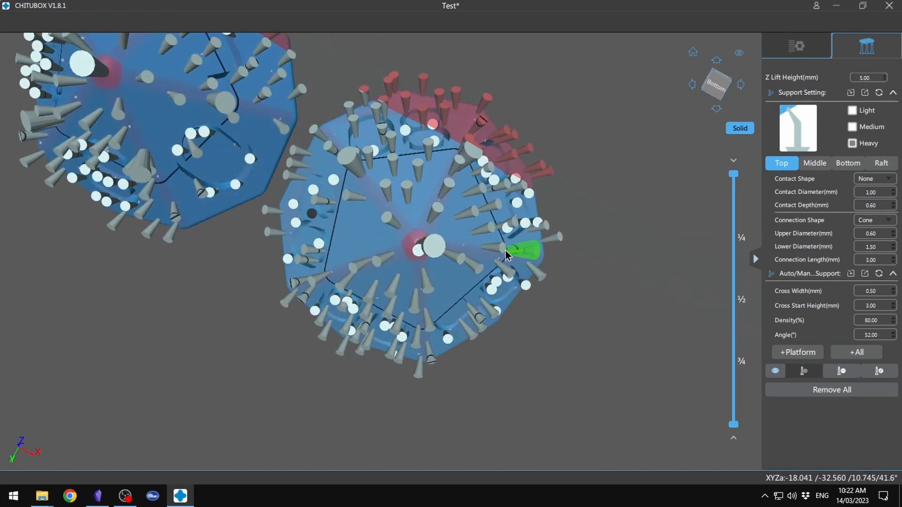
left_click(477, 252)
left_click(425, 321)
left_click(331, 276)
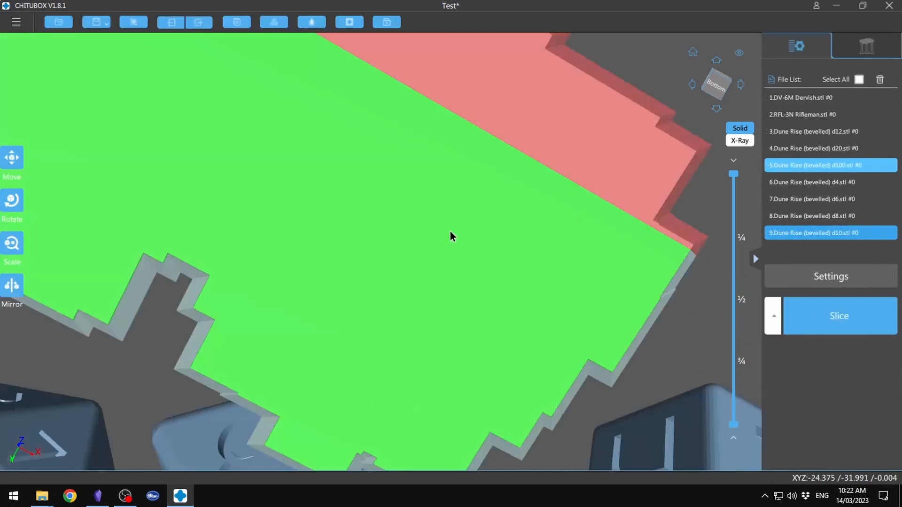
Step: Leave the ten-sided dice, select the d6 die and switch to editing its supports
scroll(450, 231, "down", 5)
right_click_drag(453, 210, 443, 376)
middle_click_drag(443, 375, 456, 5)
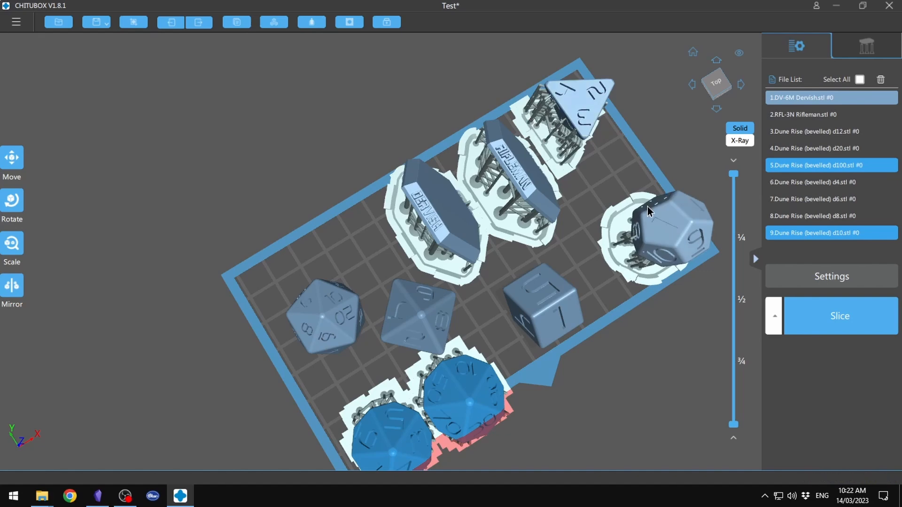
left_click(537, 317)
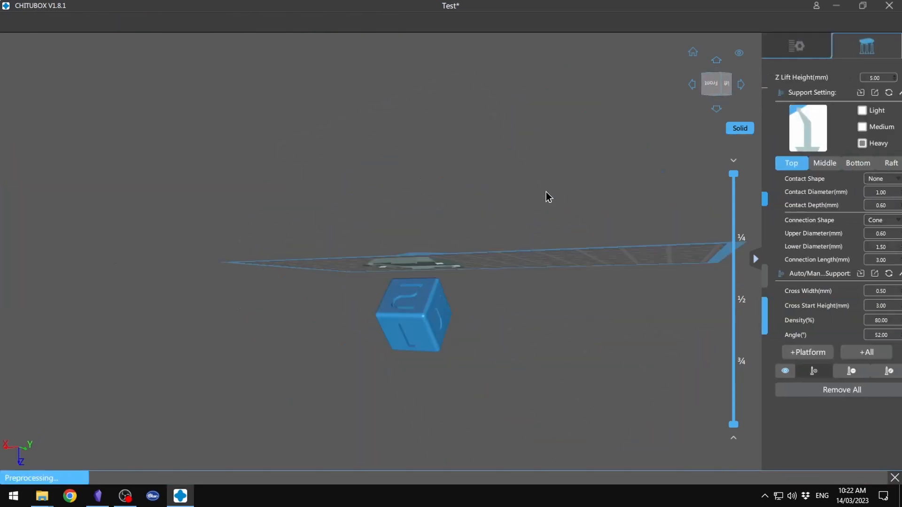
left_click_drag(547, 196, 459, 316)
scroll(454, 313, "up", 5)
scroll(448, 304, "up", 4)
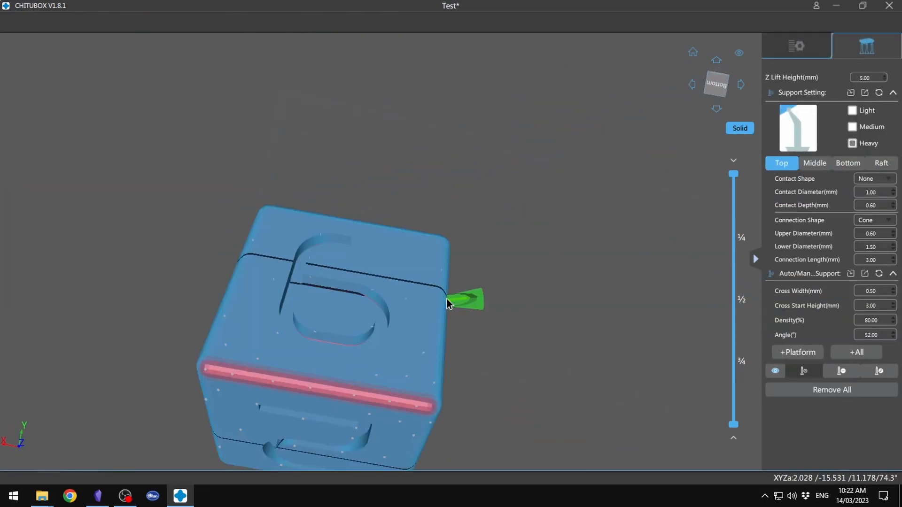
right_click_drag(455, 299, 494, 295)
left_click_drag(505, 202, 468, 92)
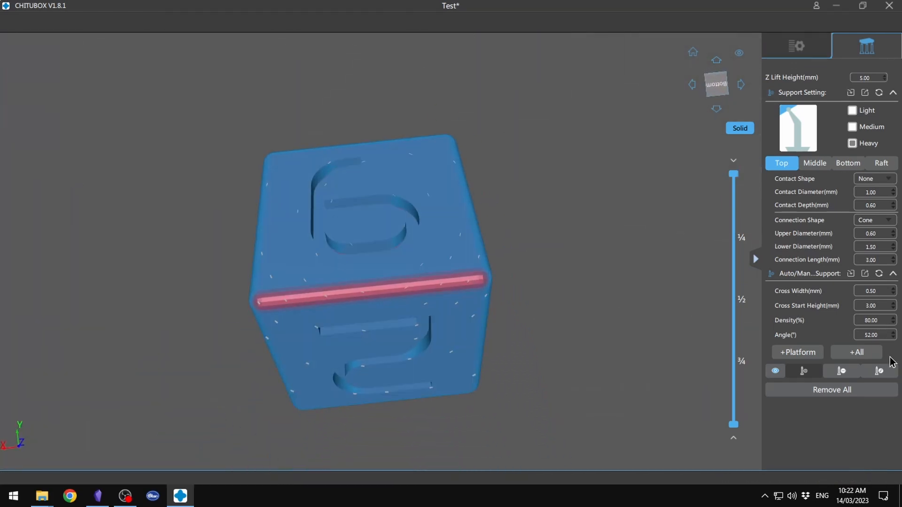
Step: Generate light supports on all overhangs of the d6 with a 40° angle and 100% density
mouse_move(871, 323)
double_click(882, 337)
type("40")
key("Return")
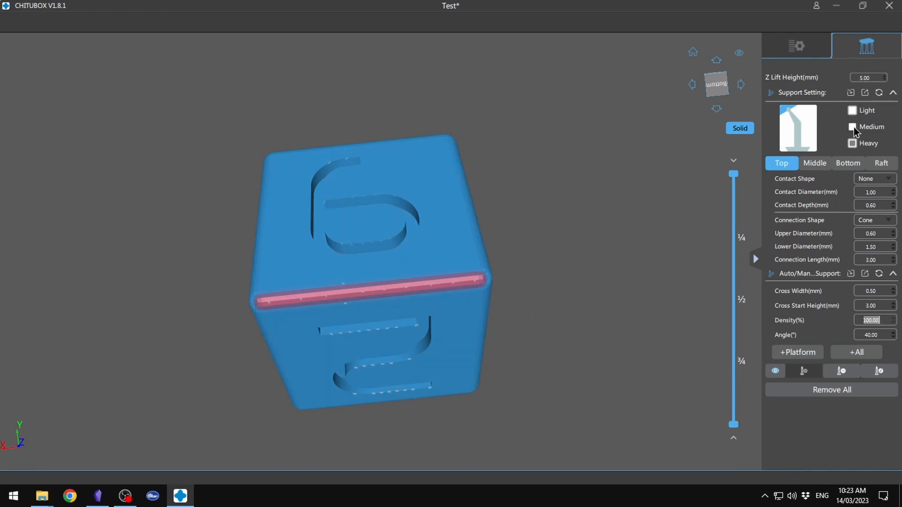
left_click(852, 111)
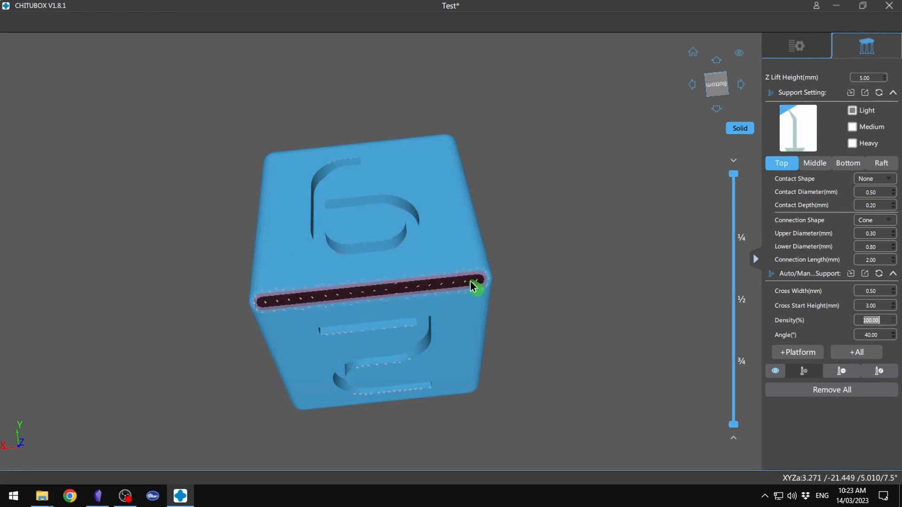
left_click(856, 353)
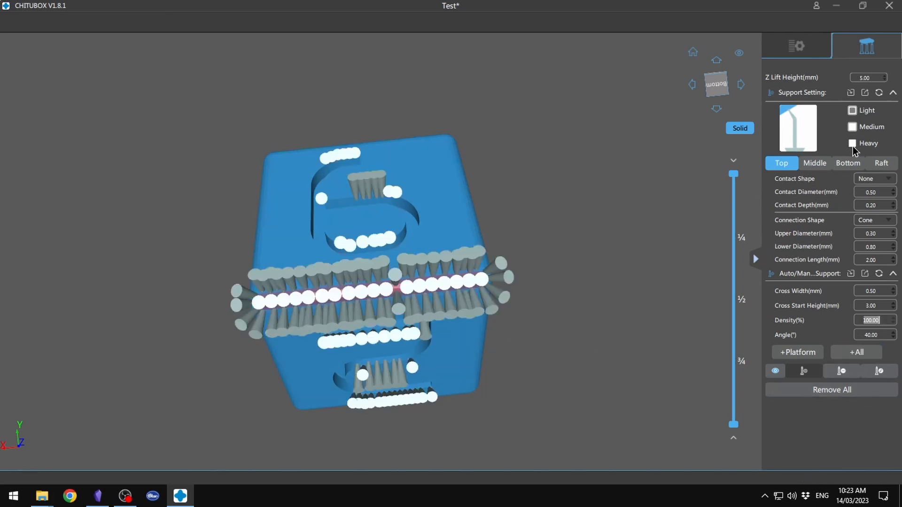
Step: Add three heavy supports along the d6's lowest edge, at both ends and near the middle
left_click(853, 143)
left_click(469, 284)
left_click(371, 295)
left_click(267, 299)
Step: Add a single light support inside the overhanging engraved numeral on the d6's left side face
right_click_drag(365, 308, 594, 275)
scroll(682, 197, "up", 2)
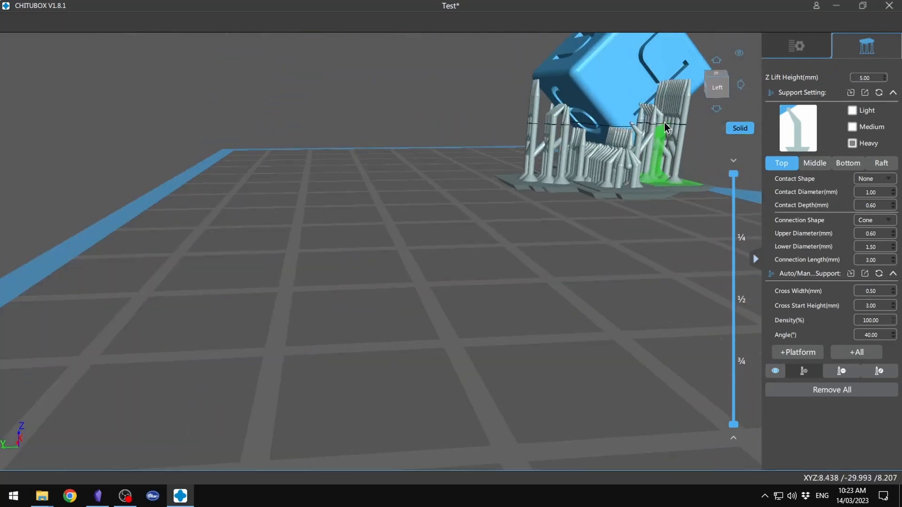
left_click(854, 109)
middle_click_drag(594, 168, 419, 316)
scroll(352, 299, "up", 3)
right_click_drag(407, 302, 416, 264)
scroll(370, 329, "up", 6)
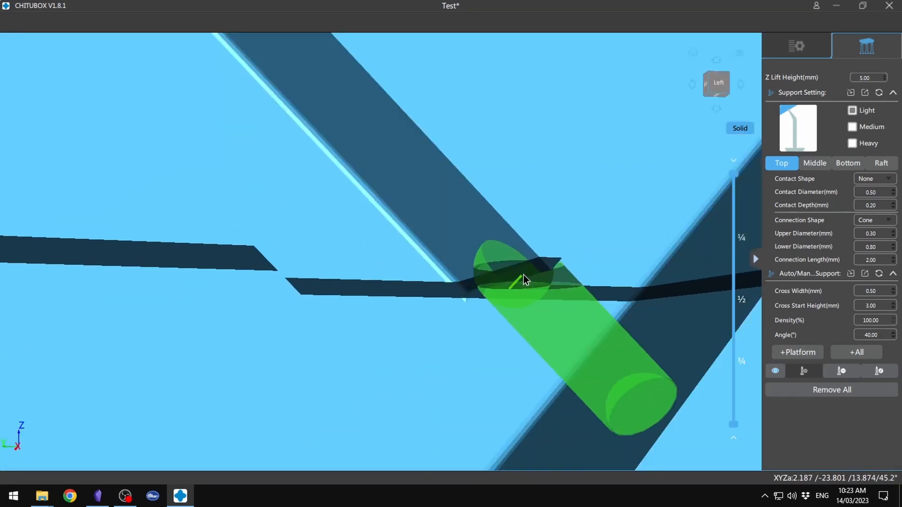
left_click(551, 264)
scroll(550, 264, "down", 10)
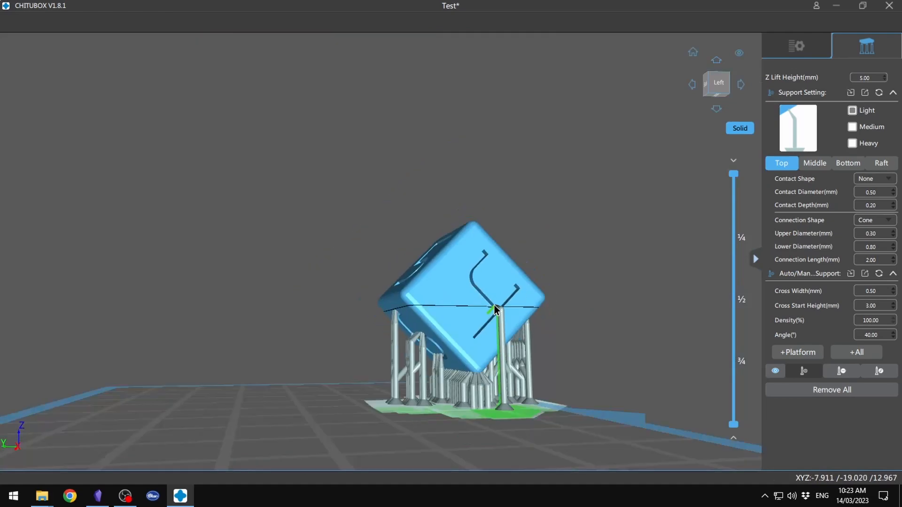
Step: Add a light support inside the engraved 3 on the d6's opposite side face and finish supporting the die
right_click_drag(385, 301, 605, 307)
right_click_drag(244, 326, 266, 319)
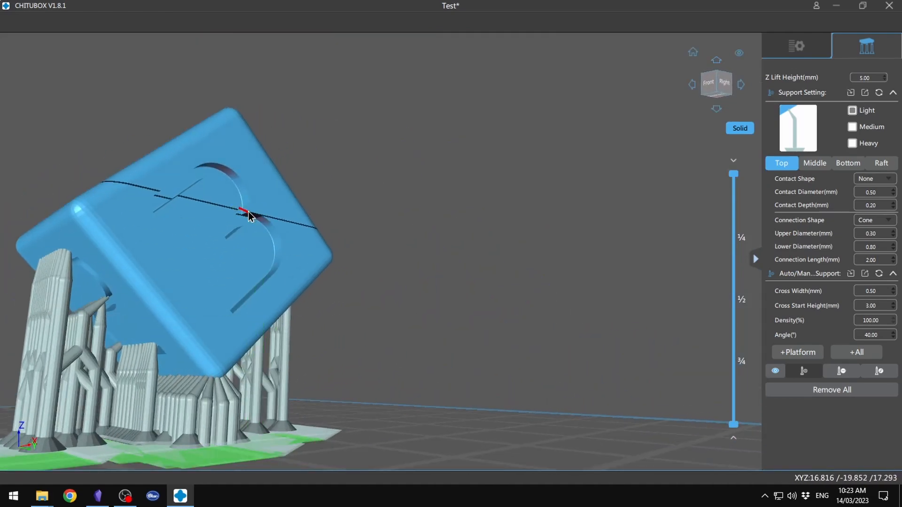
right_click_drag(396, 261, 302, 306)
scroll(337, 292, "up", 5)
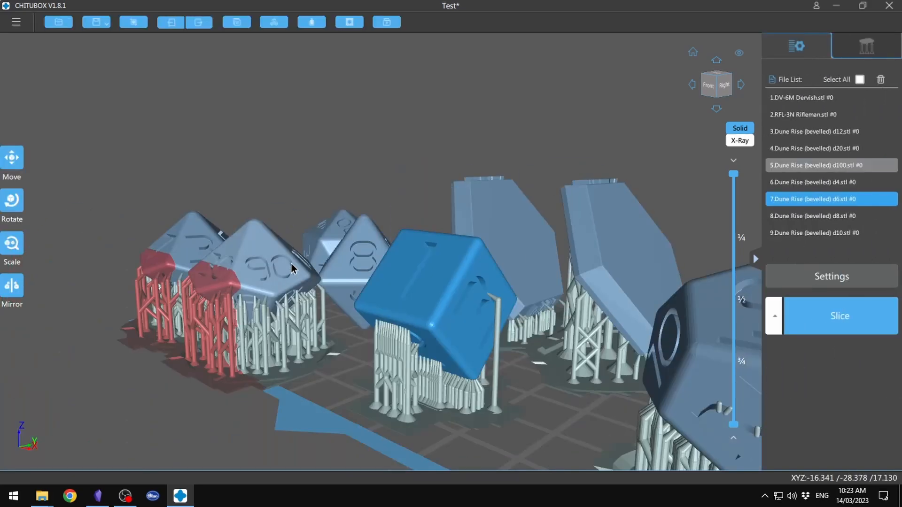
Step: Open the d8 for support editing and set the automatic support angle to 56°
scroll(292, 265, "up", 5)
right_click_drag(345, 311, 337, 338)
left_click(336, 344)
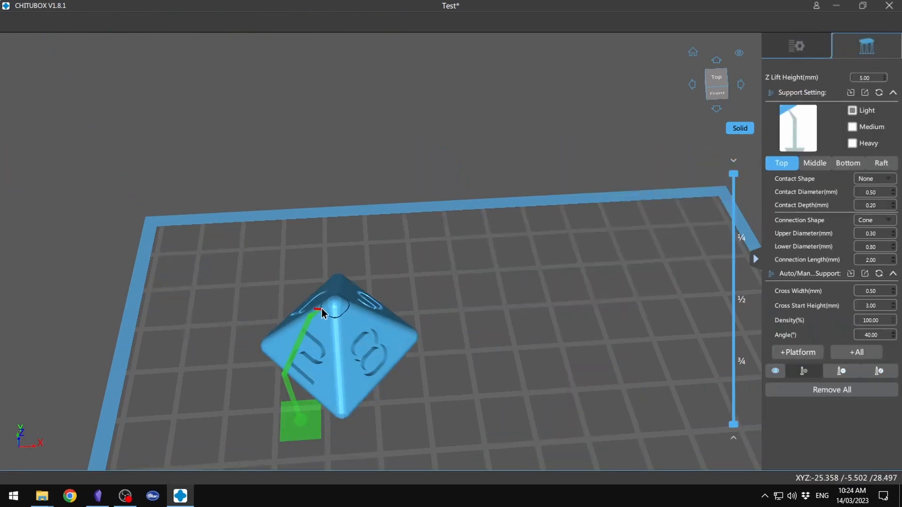
left_click_drag(408, 349, 441, 224)
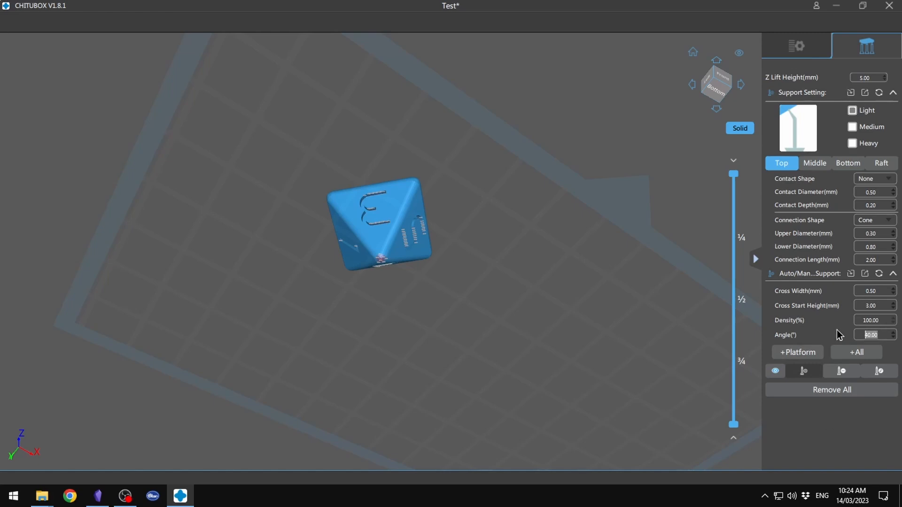
type("56")
key("Return")
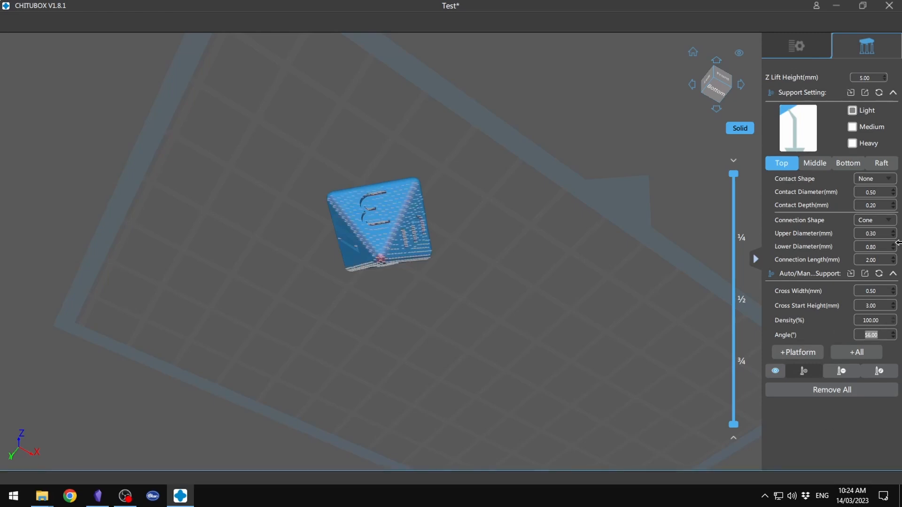
Step: Set the angle to 54° and generate light supports on all overhangs of the d8 at 100% density
scroll(348, 240, "up", 3)
right_click_drag(383, 263, 397, 222)
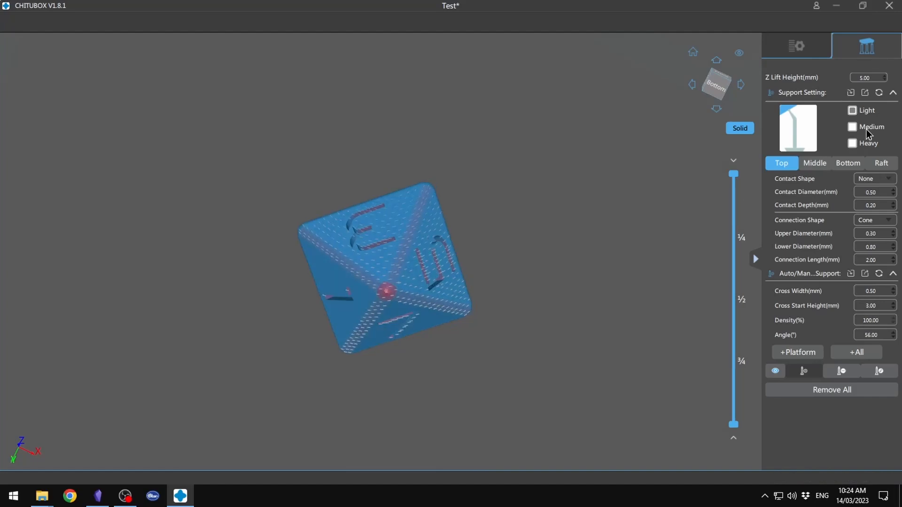
right_click_drag(441, 298, 410, 344)
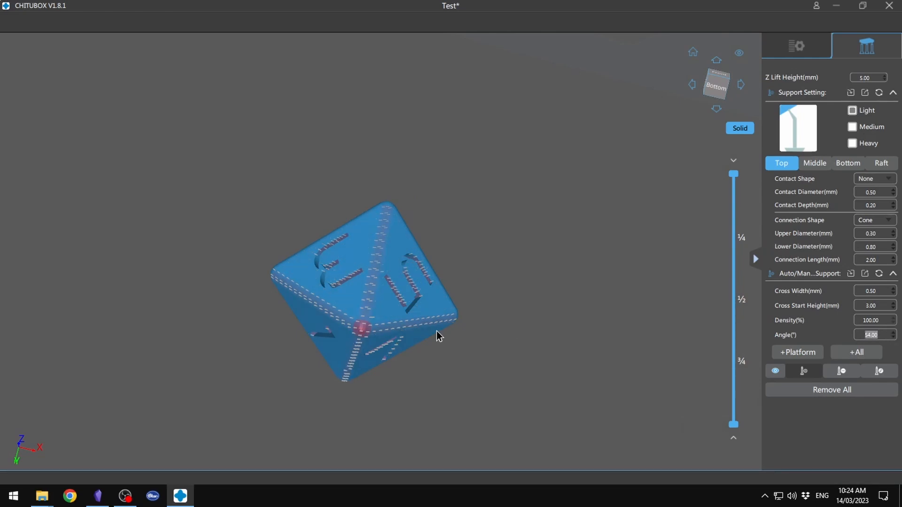
right_click_drag(447, 331, 506, 323)
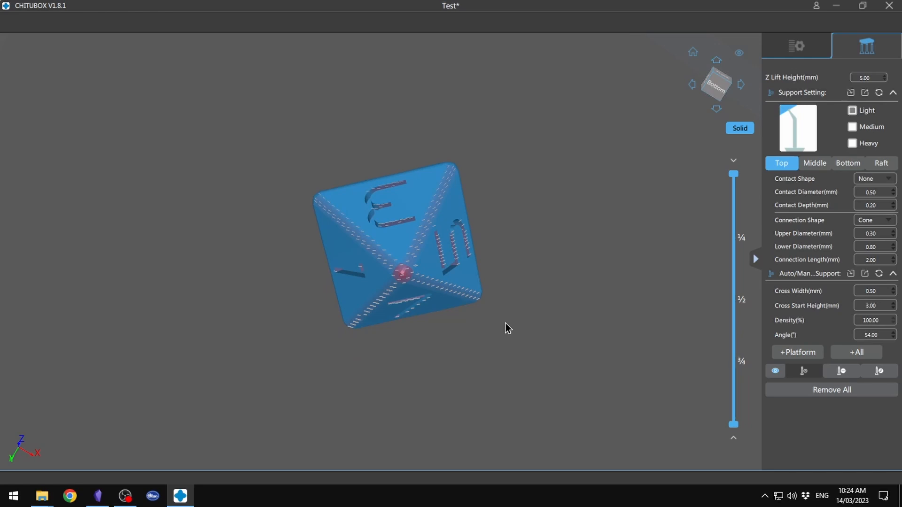
left_click(865, 353)
Step: Add heavy supports at the d8's lowest tip and along its lower edges, and finish supporting the die
left_click(854, 142)
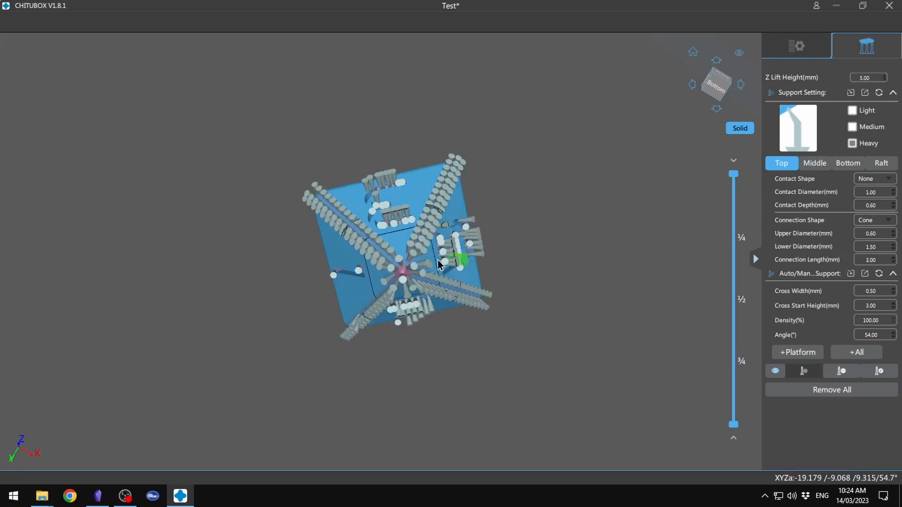
left_click(398, 268)
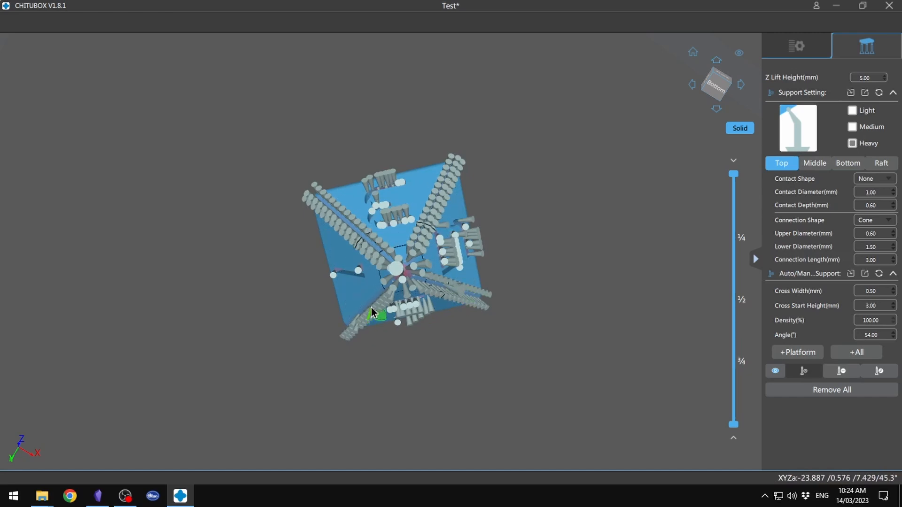
scroll(376, 310, "up", 4)
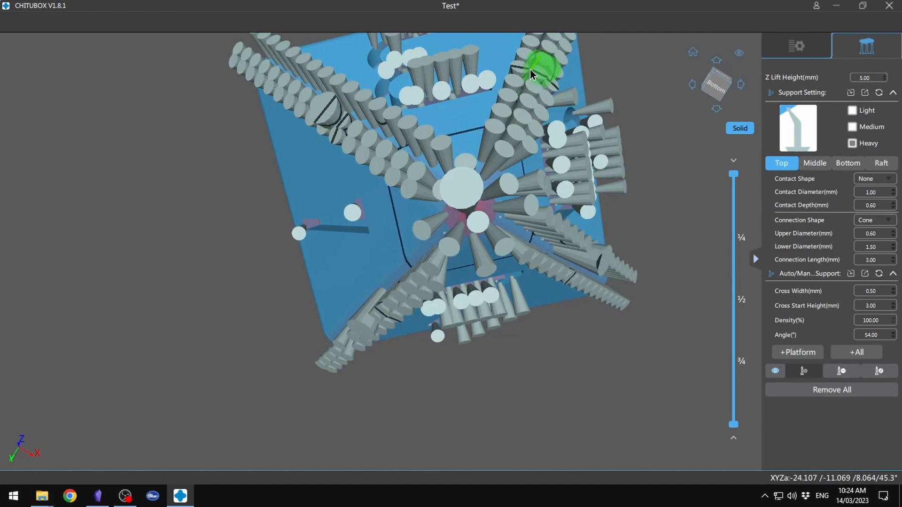
scroll(579, 237, "down", 6)
right_click_drag(577, 235, 647, 315)
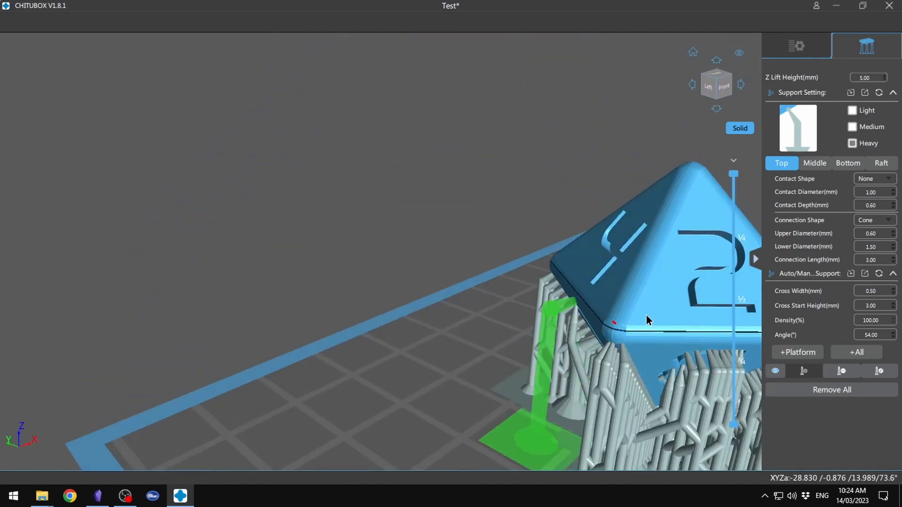
left_click(795, 47)
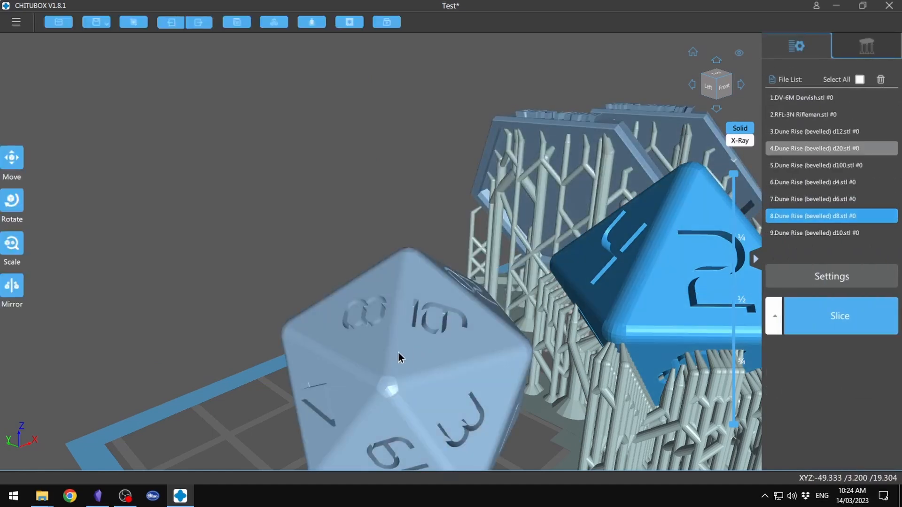
Step: Open the d20 for support editing and set the automatic support angle to 36°
left_click(398, 352)
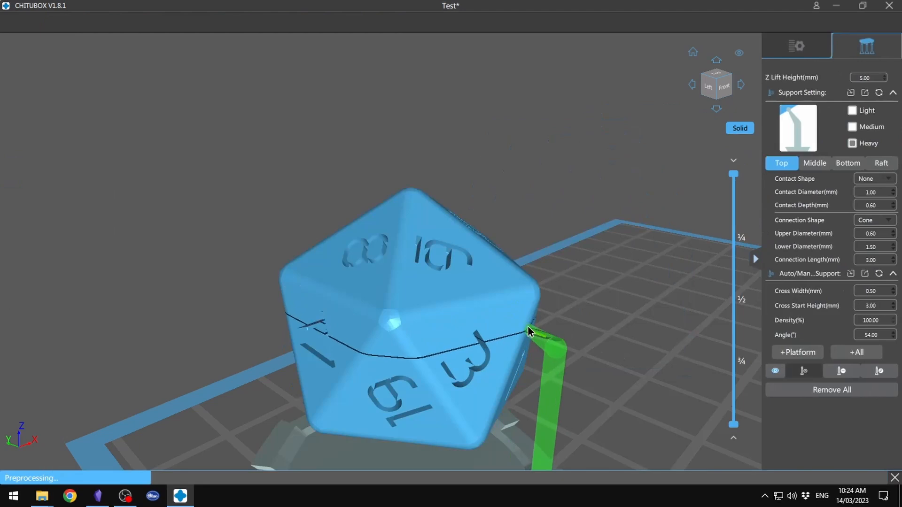
right_click_drag(529, 329, 527, 219)
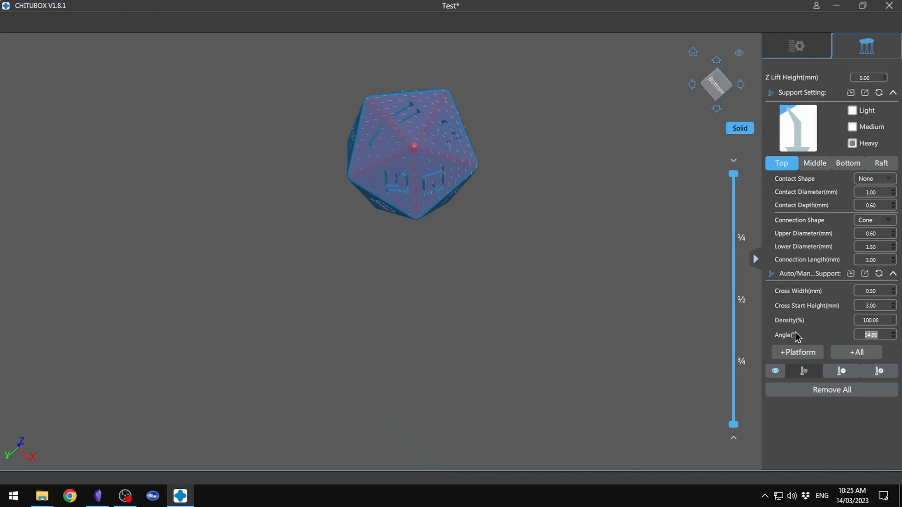
type("36")
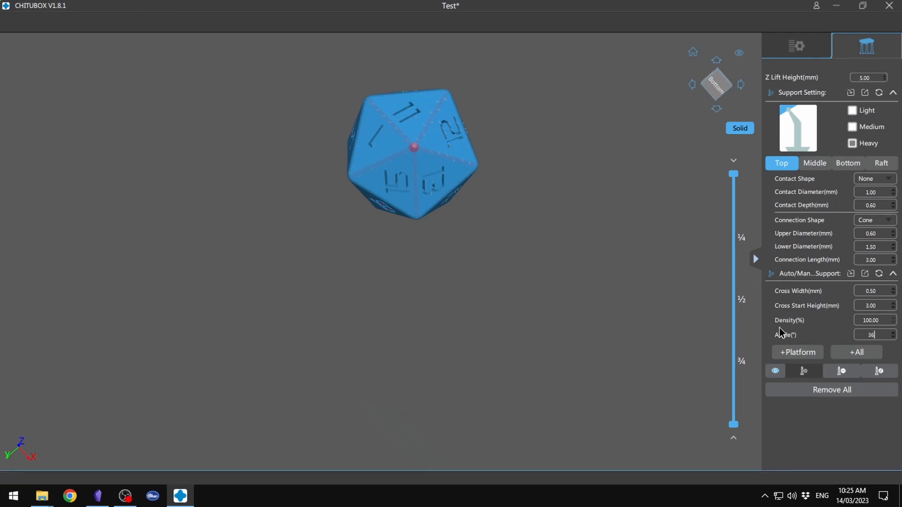
scroll(437, 149, "up", 5)
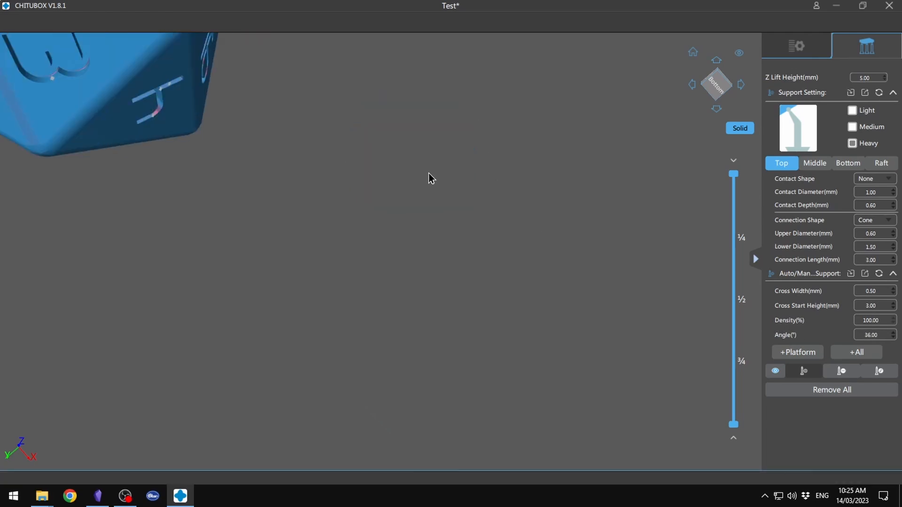
middle_click_drag(306, 132, 892, 481)
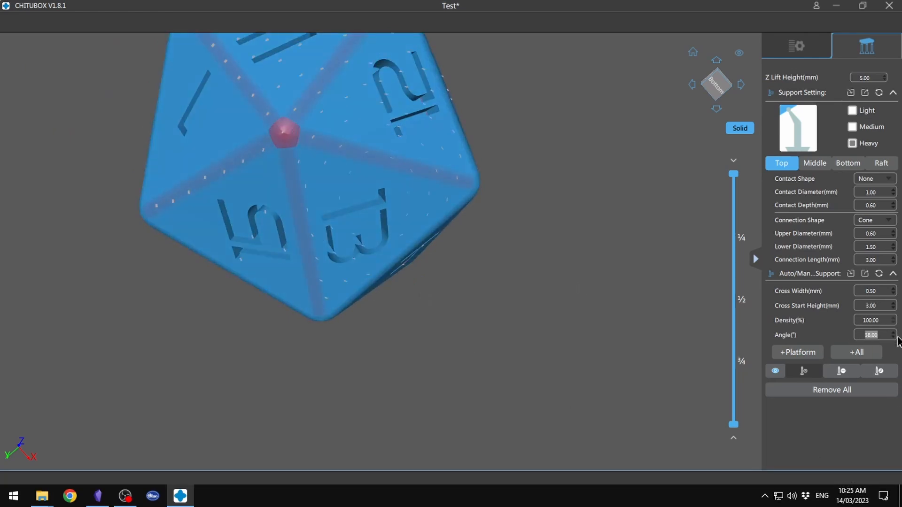
scroll(395, 217, "down", 2)
scroll(392, 216, "up", 2)
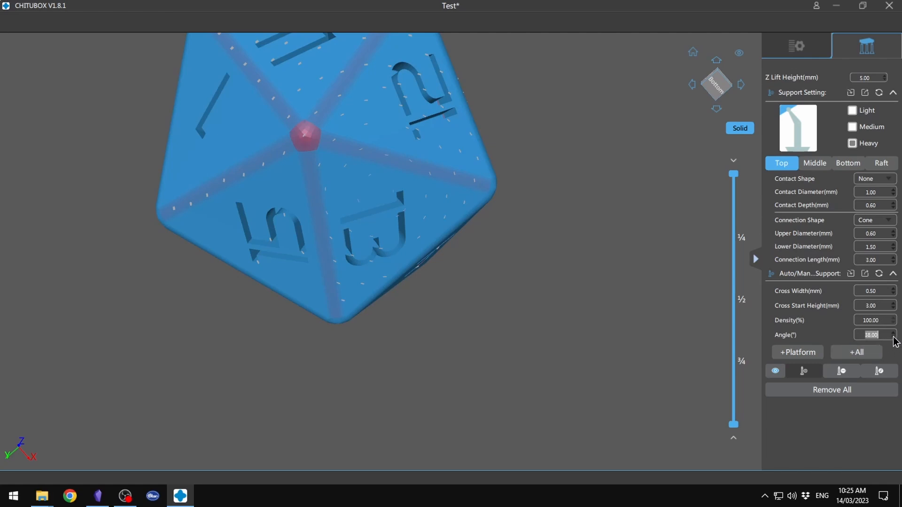
Step: Try generating heavy supports on all overhangs of the d20, and remove all of them
left_click(867, 353)
left_click(855, 353)
left_click_drag(335, 313, 306, 145)
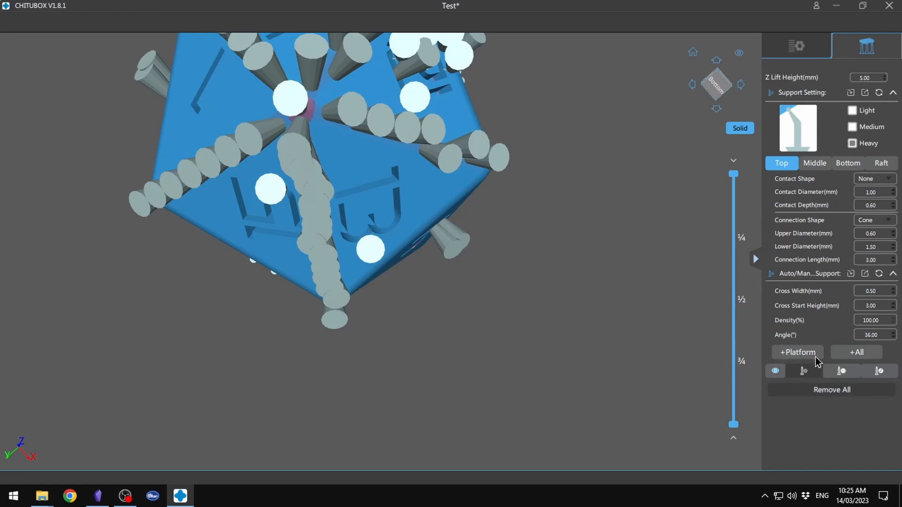
left_click(844, 395)
left_click(419, 269)
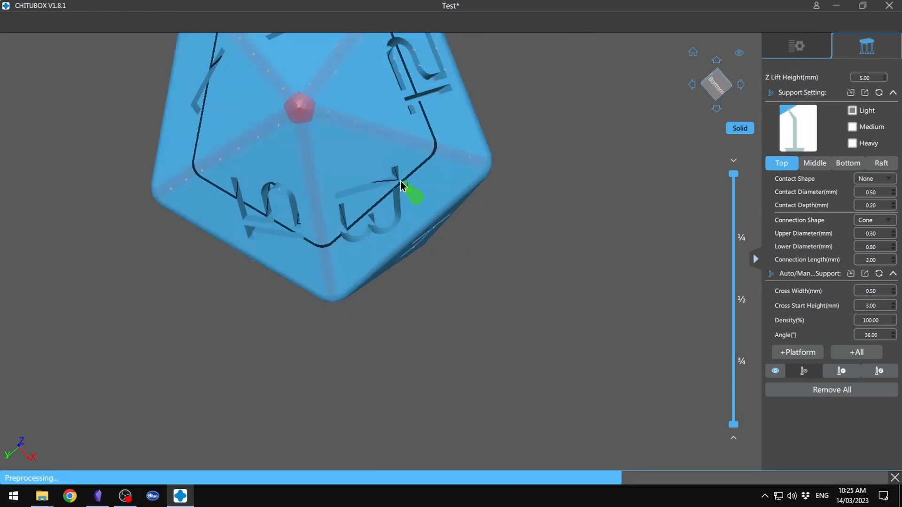
Step: Generate light supports on all overhangs of the d20 with a 36° angle and 100% density
middle_click_drag(401, 184, 545, 407)
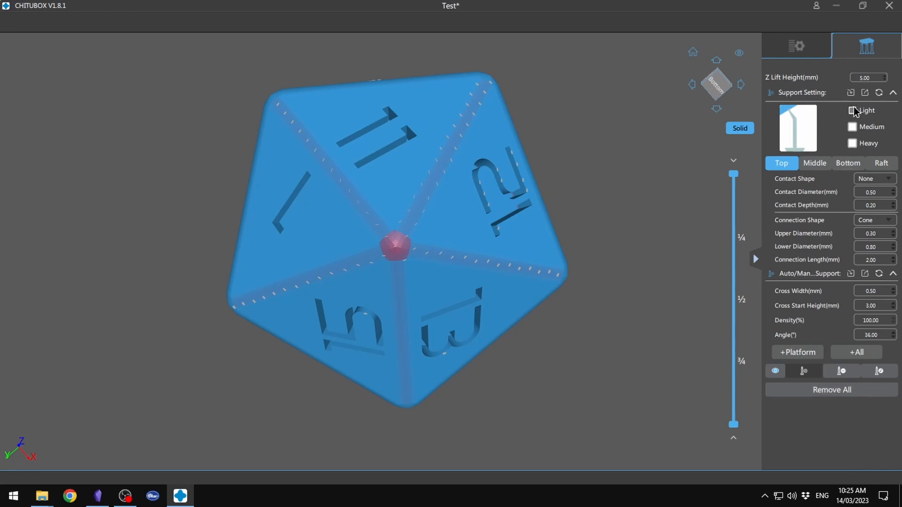
left_click(856, 353)
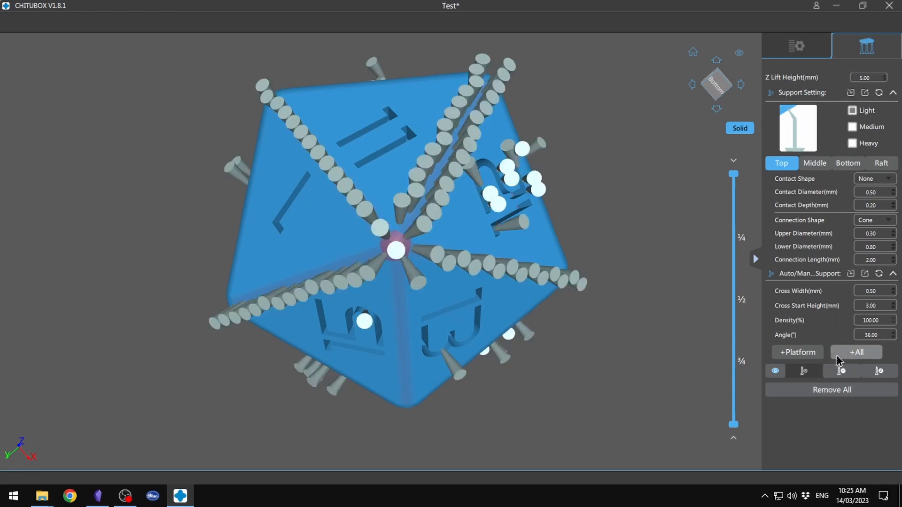
right_click_drag(409, 401, 390, 190)
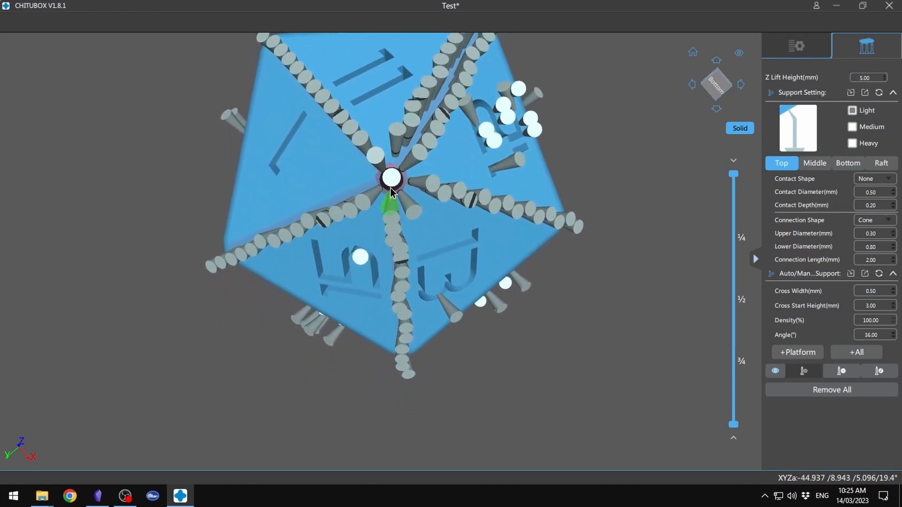
Step: Add heavy supports at the d20's lowest tip and on each of its five lower edges, and finish supporting the die
left_click(853, 144)
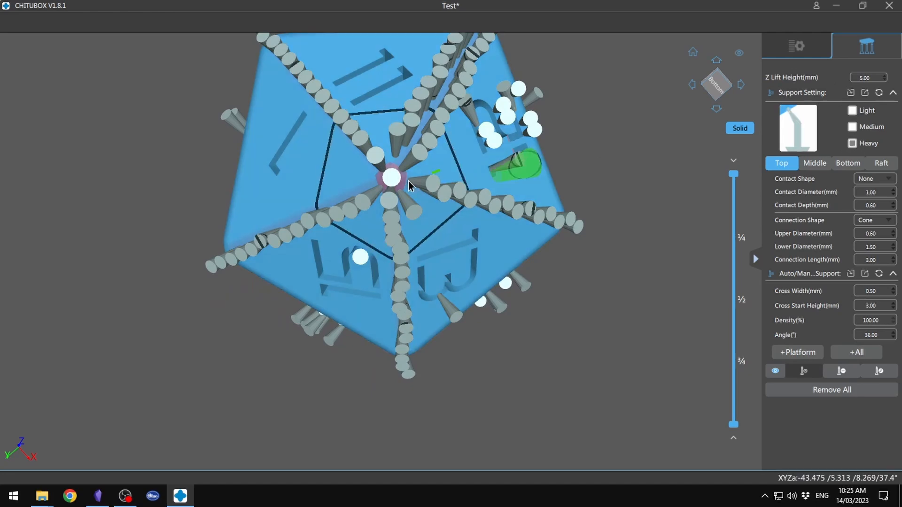
left_click(501, 207)
left_click(439, 101)
left_click(323, 92)
left_click(290, 220)
left_click(401, 293)
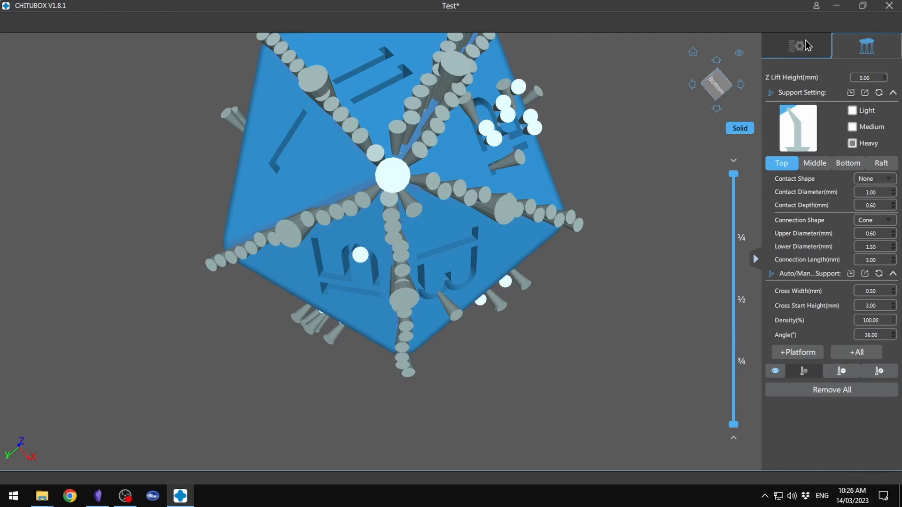
key("Escape")
Step: Reposition the d20, d8, d10, d100 and d6 on the build plate so they fit without overlapping
scroll(526, 274, "down", 8)
right_click_drag(590, 252, 525, 383)
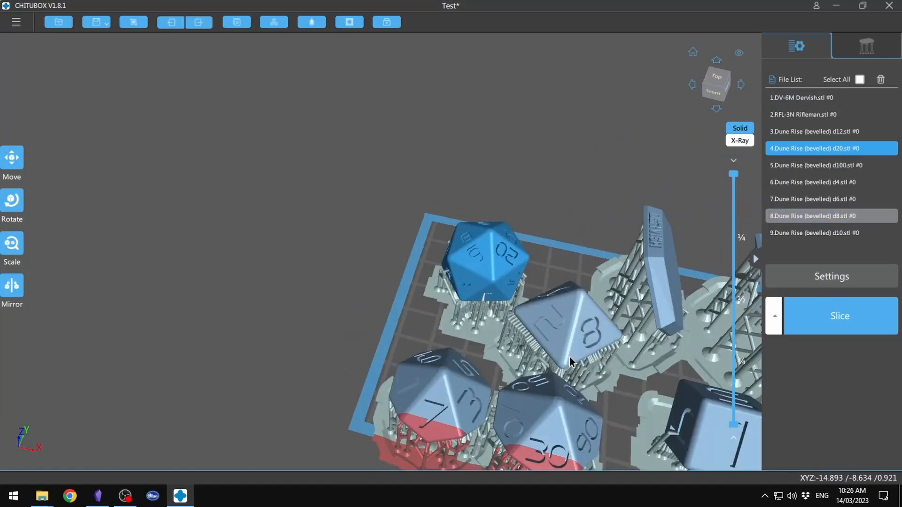
middle_click_drag(471, 237, 307, 224)
left_click_drag(320, 237, 327, 219)
left_click_drag(397, 308, 416, 293)
left_click_drag(265, 379, 295, 302)
left_click_drag(350, 411, 391, 375)
left_click_drag(531, 426, 537, 387)
middle_click_drag(604, 345, 437, 292)
Step: Duplicate the supported d6 twice, placing two dice side by side between the d100 and d12 and the third between the d4 and d12
left_click(718, 79)
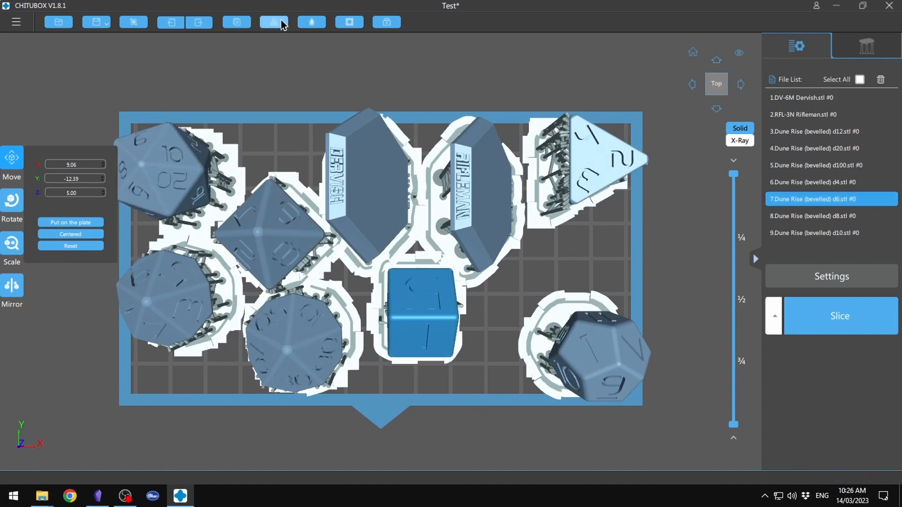
left_click(243, 25)
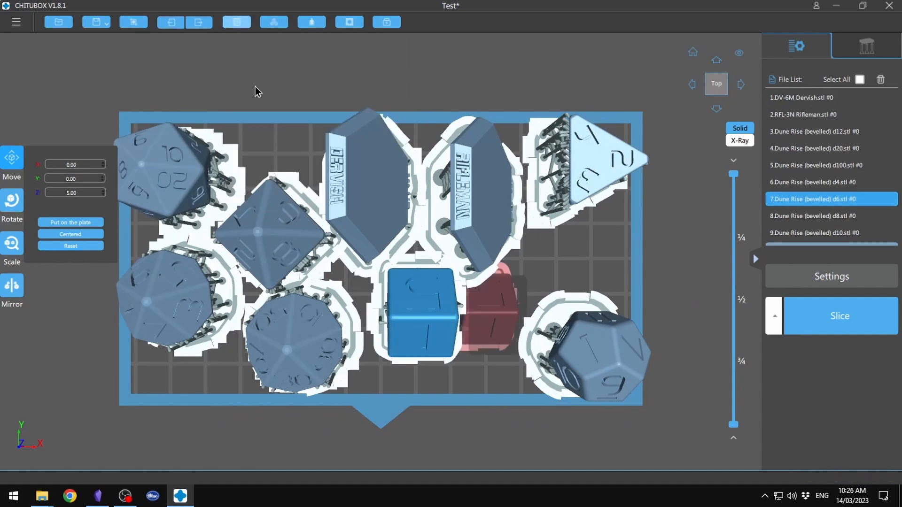
left_click_drag(402, 346, 403, 360)
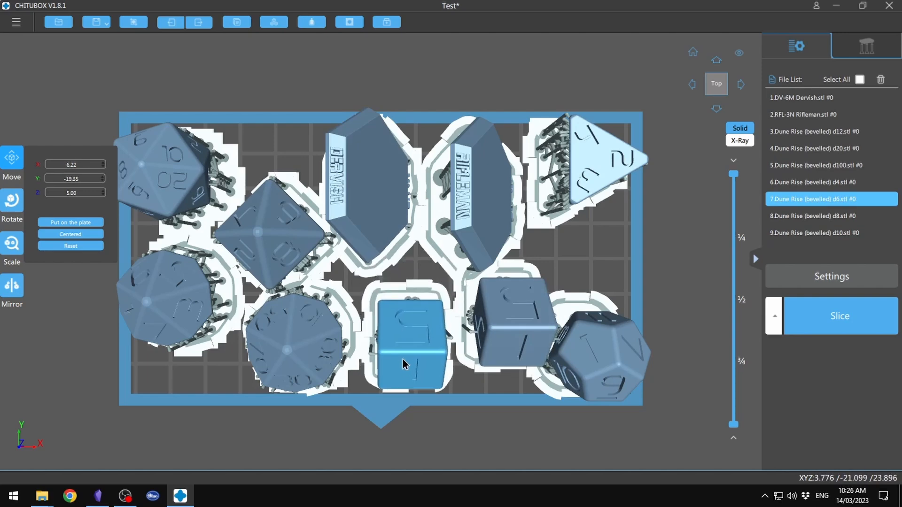
left_click_drag(494, 347, 485, 374)
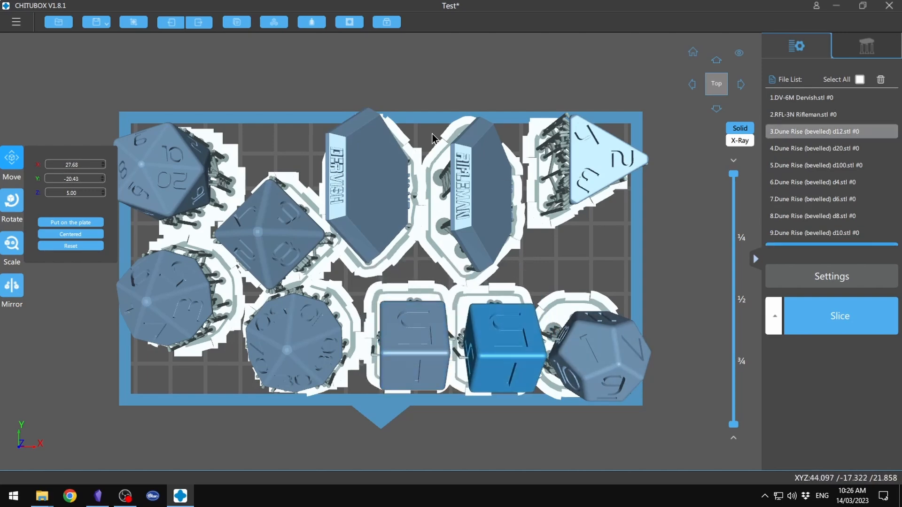
left_click(236, 24)
left_click_drag(538, 272, 622, 249)
Step: Shift the d4 and the Dervish base slightly on the plate and slice the whole layout
left_click_drag(594, 157, 584, 157)
left_click_drag(368, 174, 341, 181)
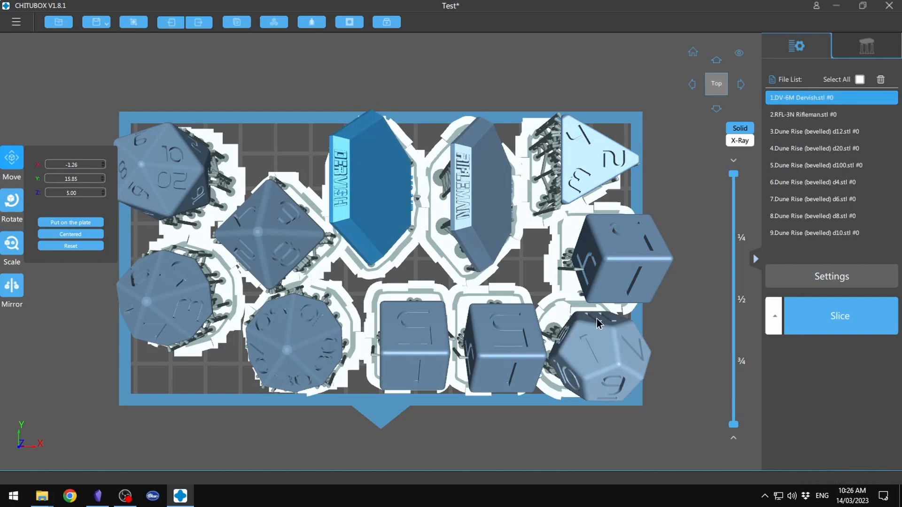
left_click(840, 318)
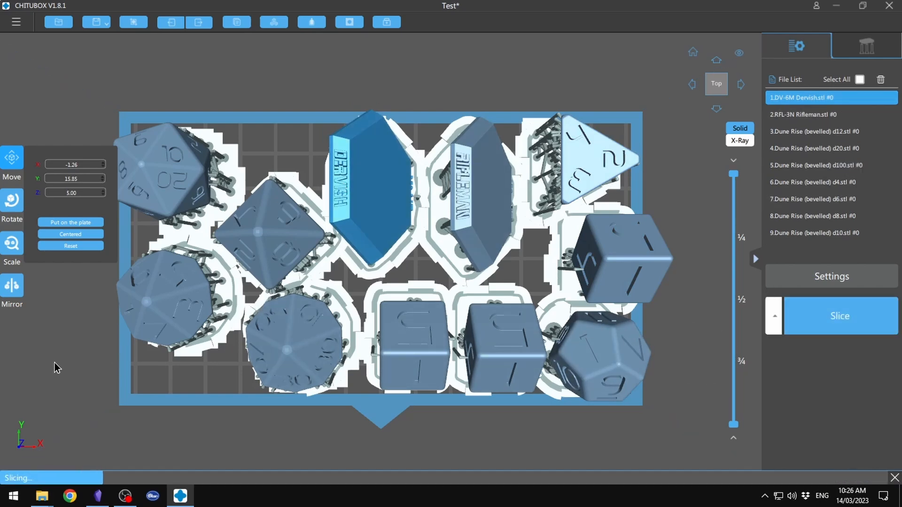